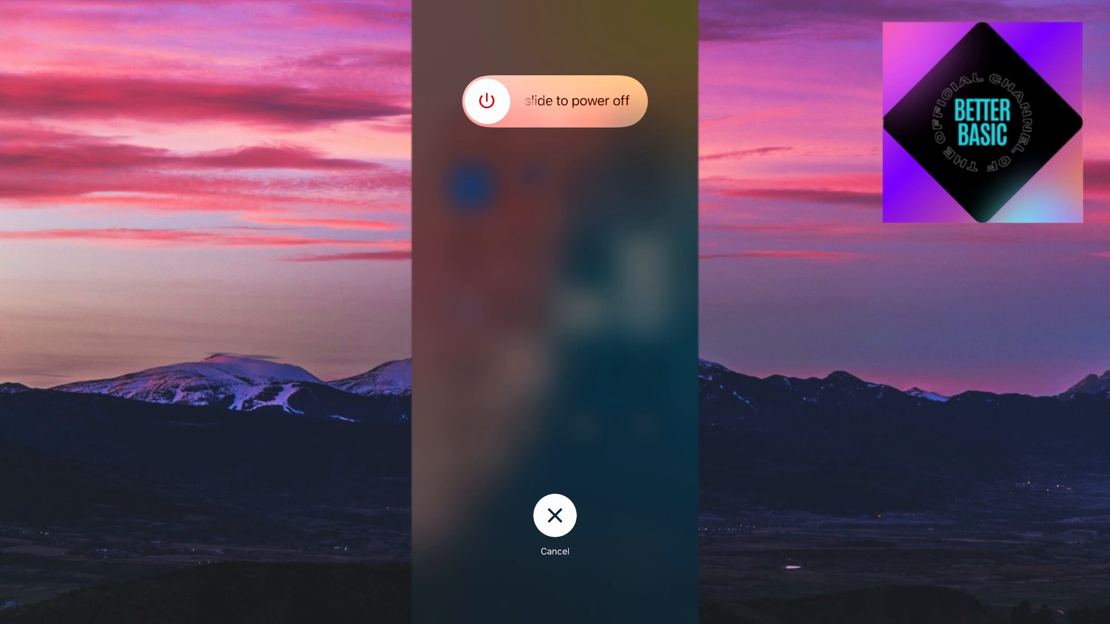
Cancel the slide-to-power-off prompt so the iPhone stays on at the lock screen
left_click(556, 515)
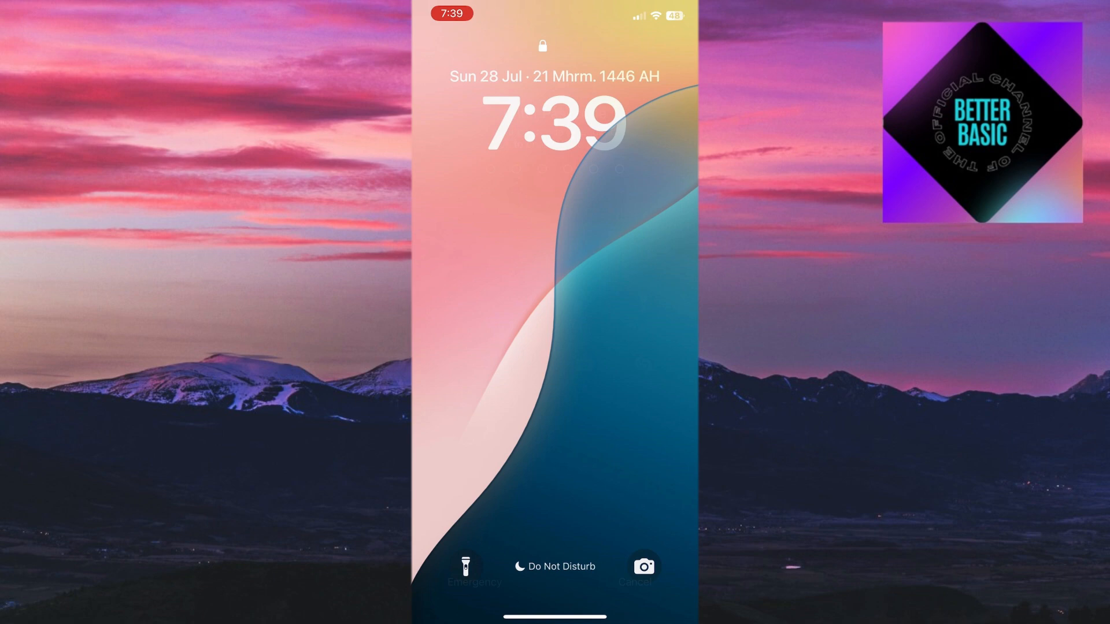